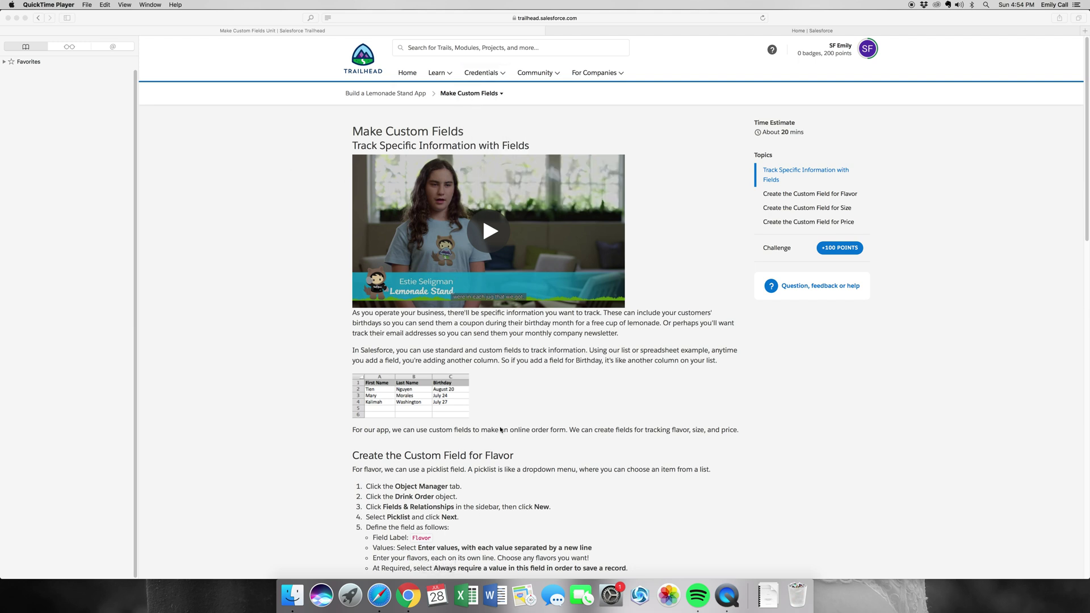
scroll(574, 485, "down", 1)
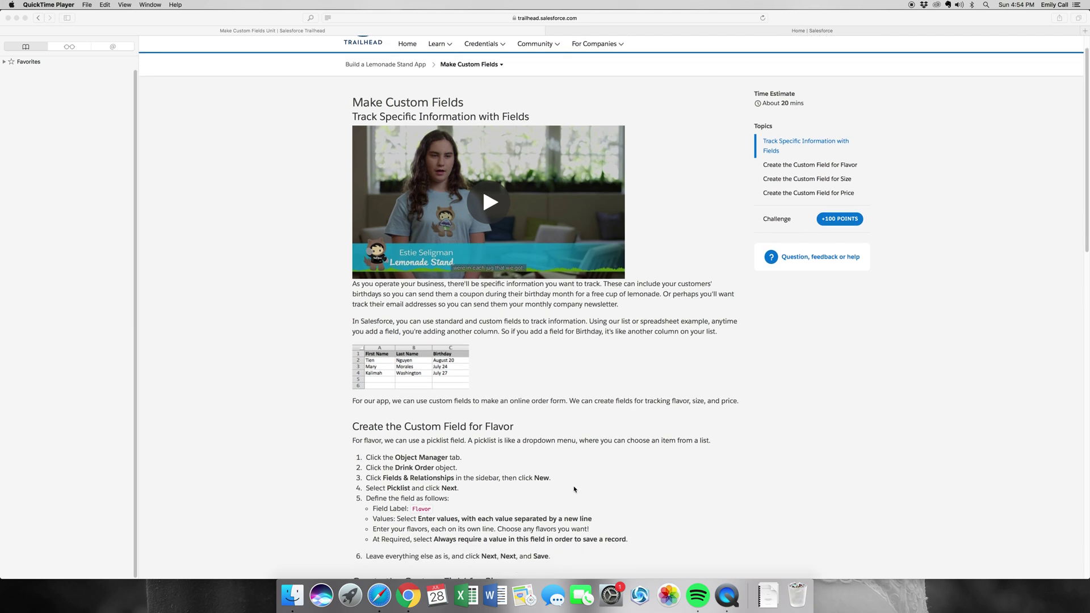
scroll(575, 490, "down", 5)
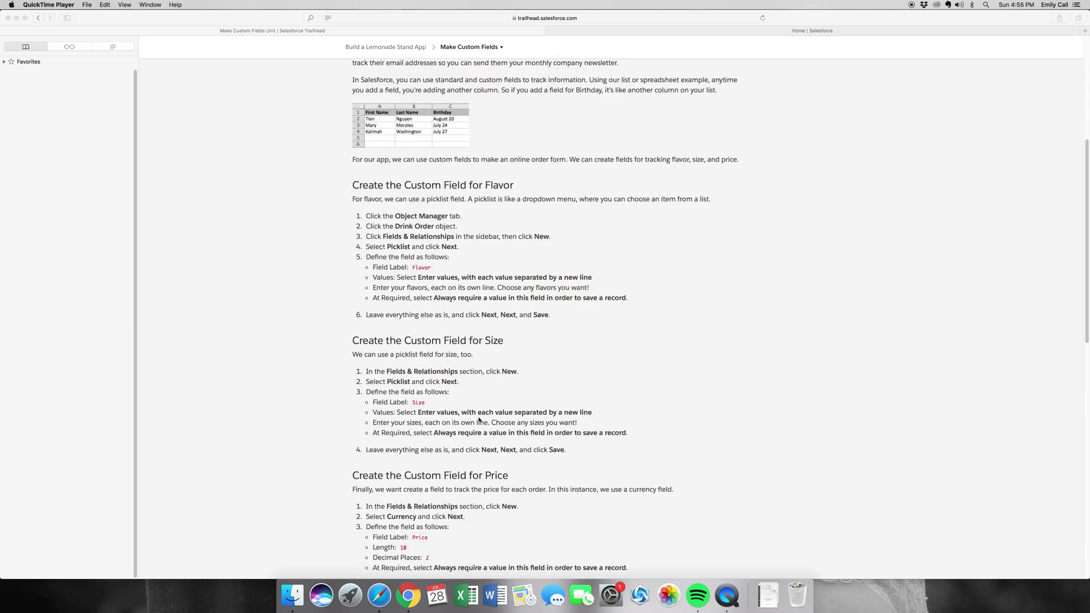
Step: Search Object Manager for 'drink order' and open the Drink Order object
left_click(674, 35)
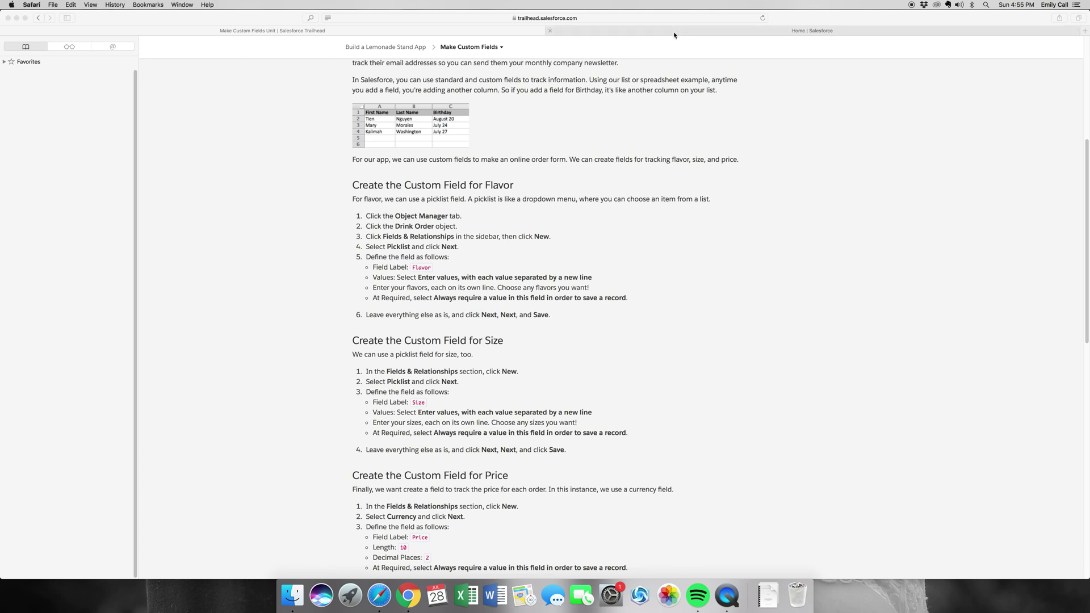
left_click(251, 65)
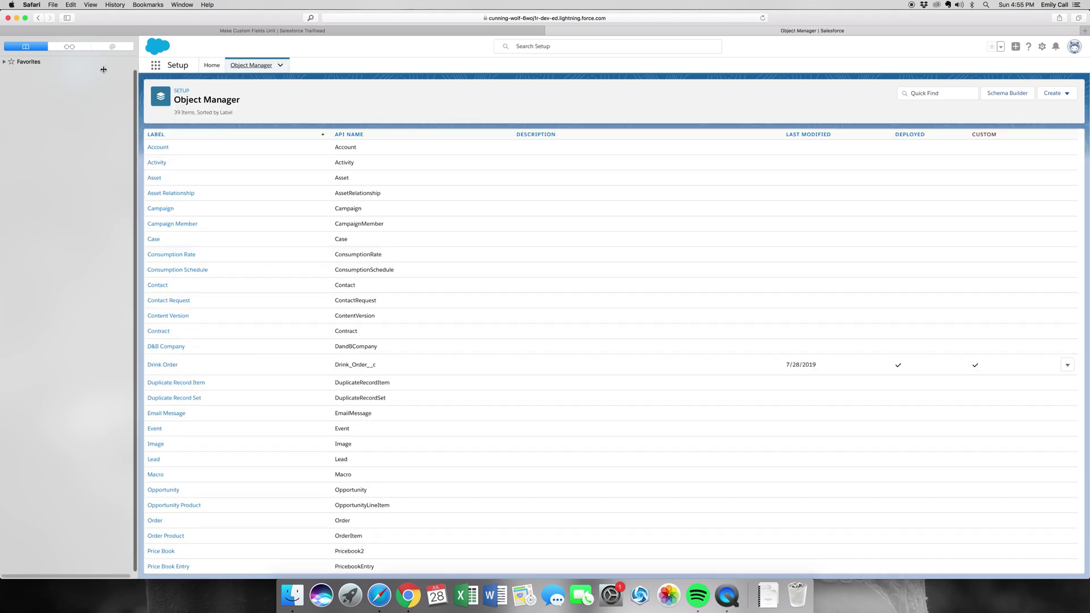
left_click_drag(139, 67, 2, 98)
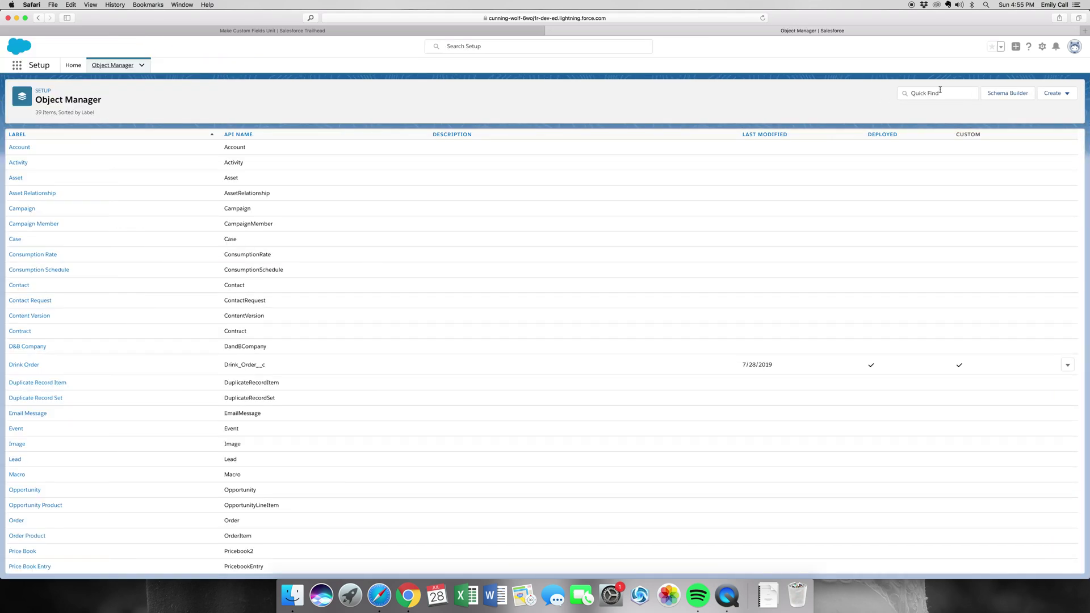
left_click(940, 91)
type("drink or")
type("der")
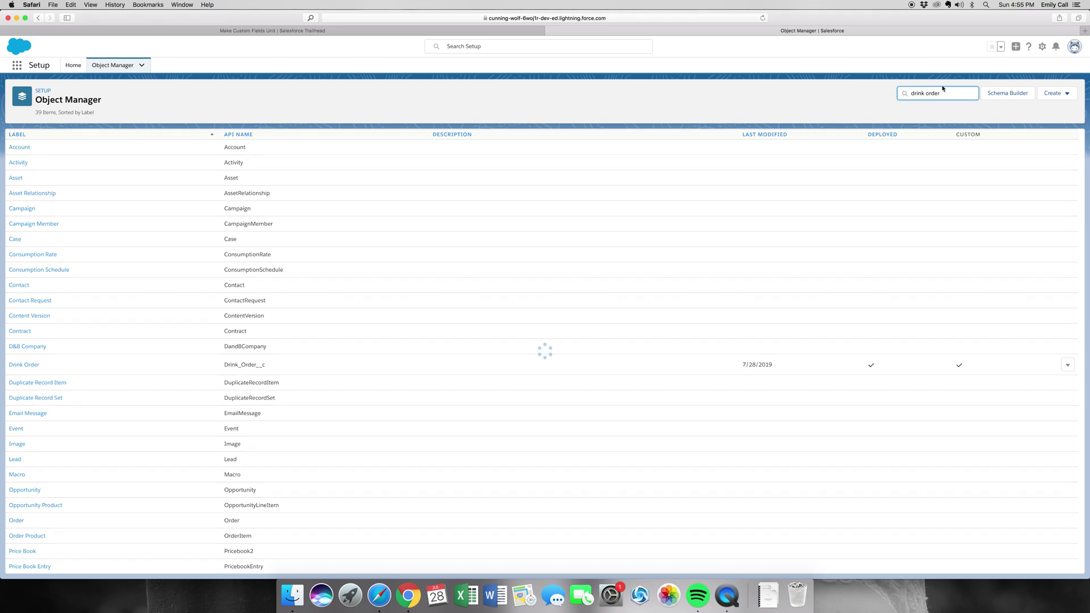
left_click(24, 150)
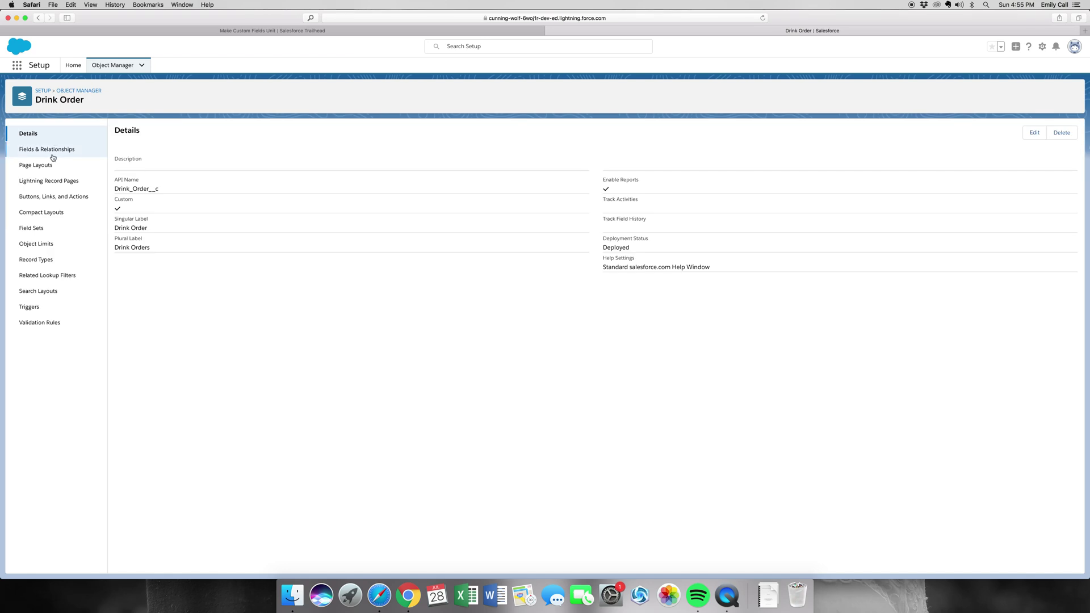
Step: Begin a new Drink Order custom field from Fields & Relationships with the Picklist type
left_click(53, 153)
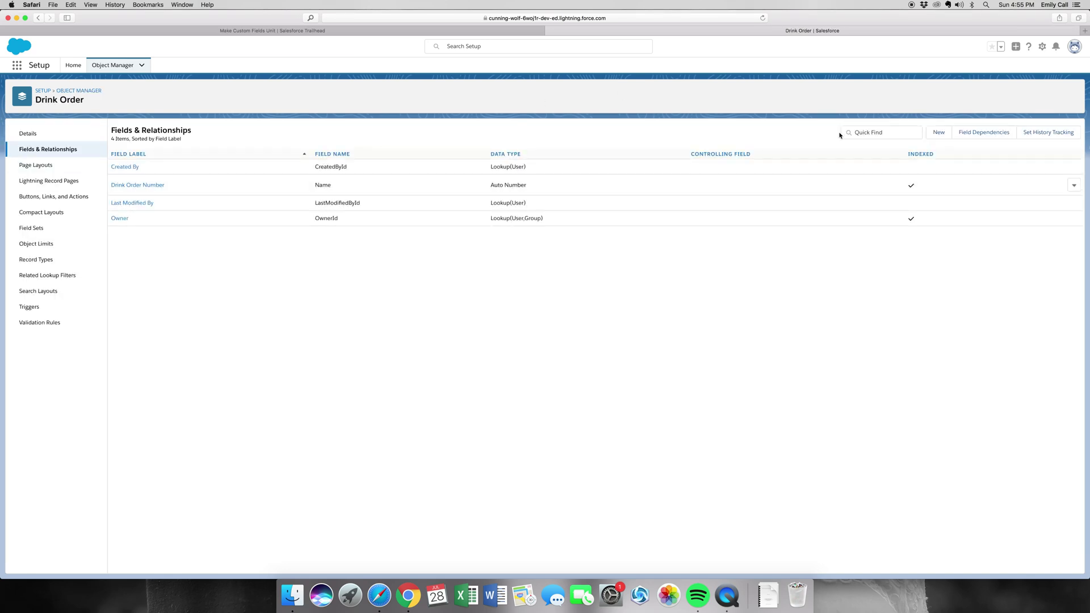
left_click(938, 134)
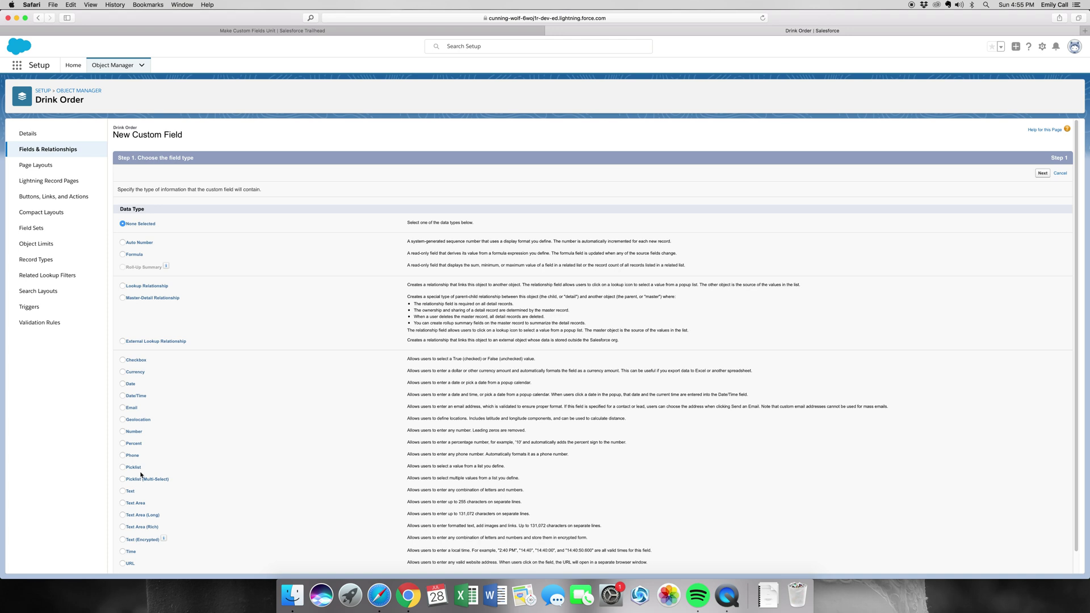
left_click(139, 470)
Step: Define Flavor as a required picklist with Regular, Peach, Strawberry and Cherry
left_click(1043, 173)
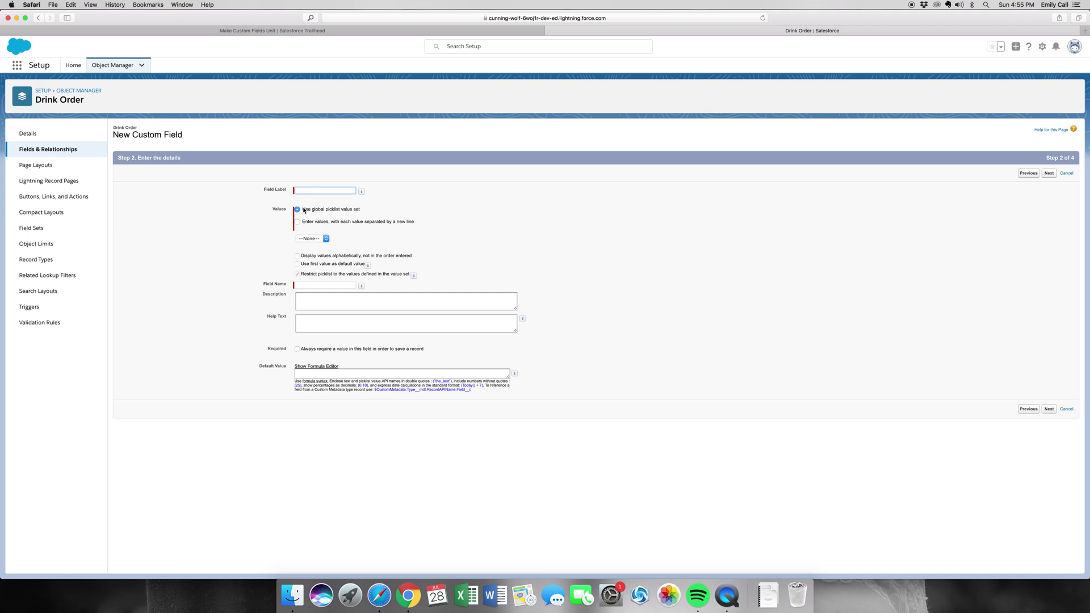
type("Flavor")
left_click(360, 222)
left_click(329, 243)
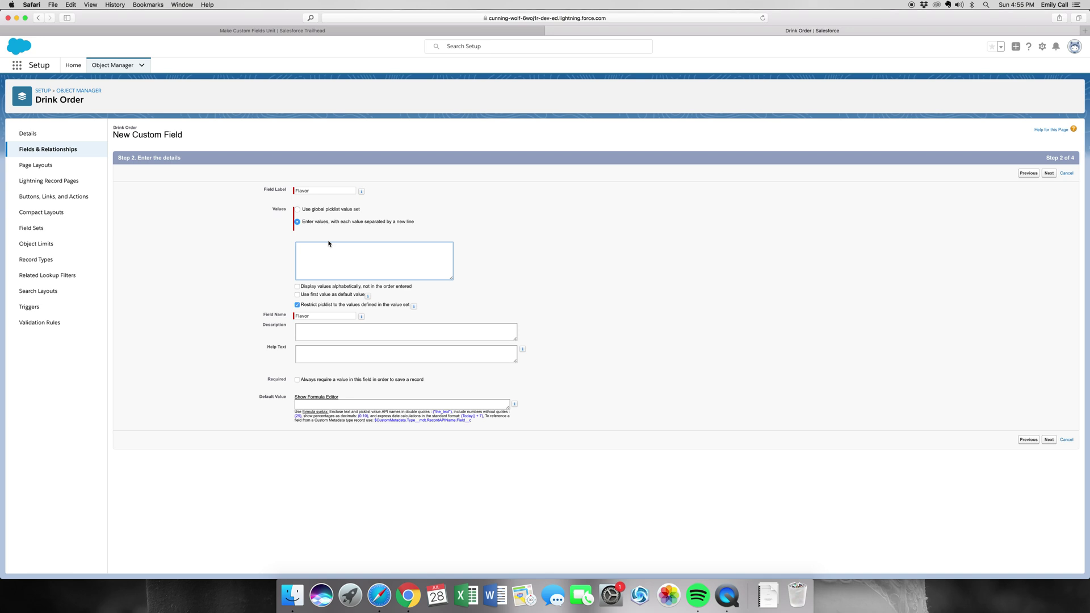
type("RaRegular P")
type("each Str")
type("awbe")
type("rry")
key("Return")
left_click(297, 380)
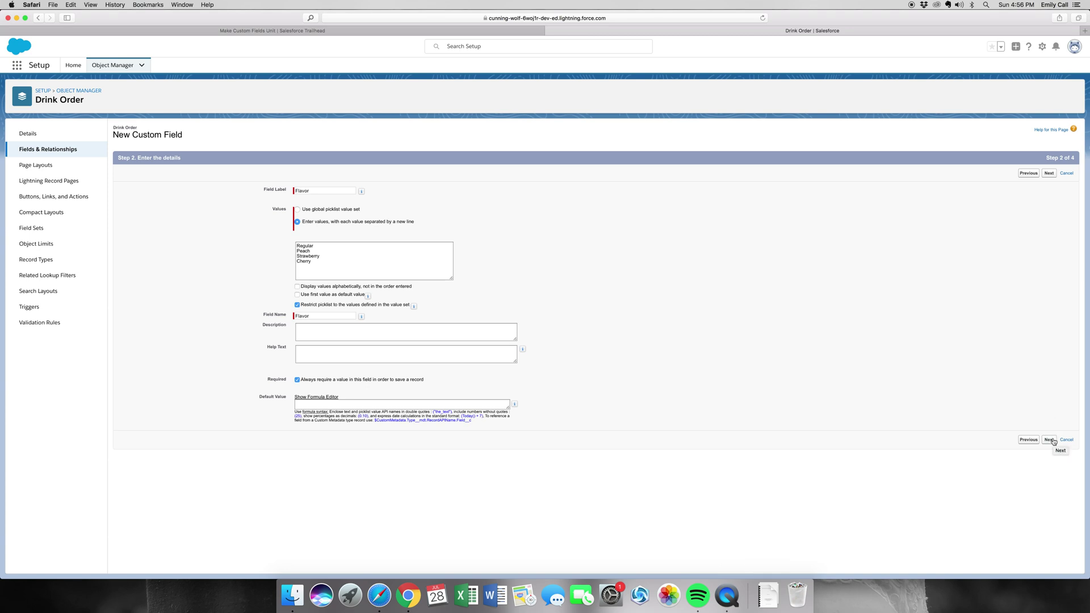
Step: Accept default field security and page layouts, saving Flavor and starting another field
left_click(1053, 441)
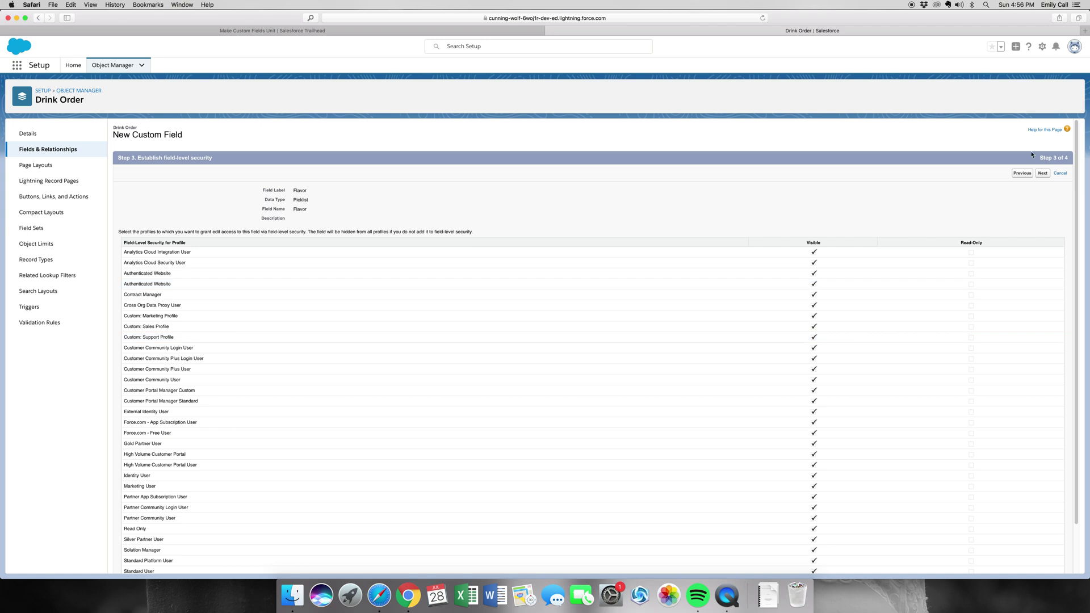
left_click(1043, 173)
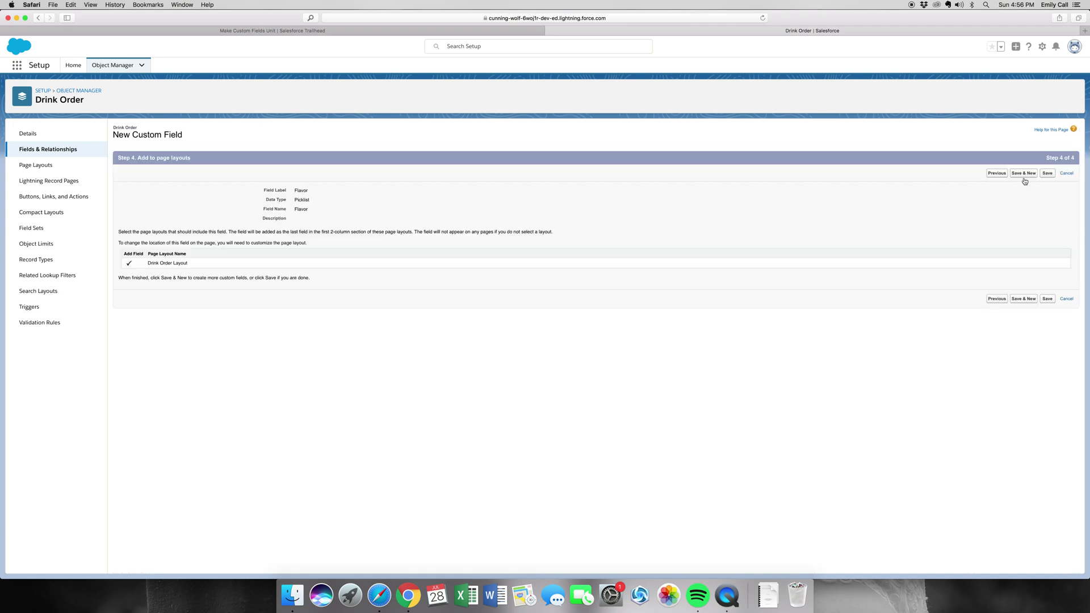
left_click(1024, 175)
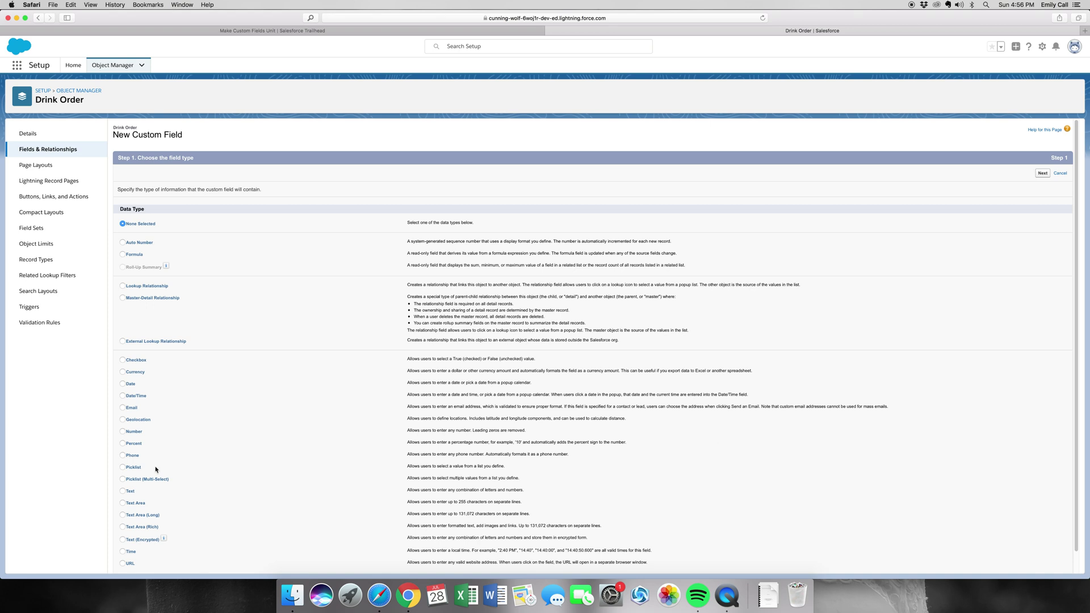
Step: Define Size as a required picklist with values Small, Medium and Large
left_click(132, 469)
left_click(1043, 174)
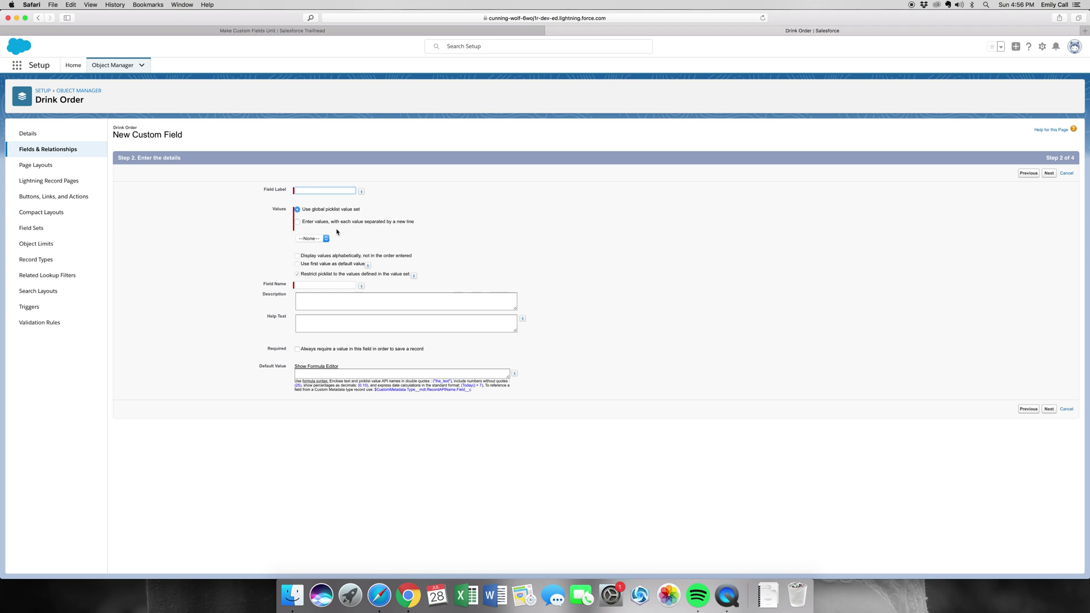
type("Size")
left_click(335, 222)
left_click(325, 253)
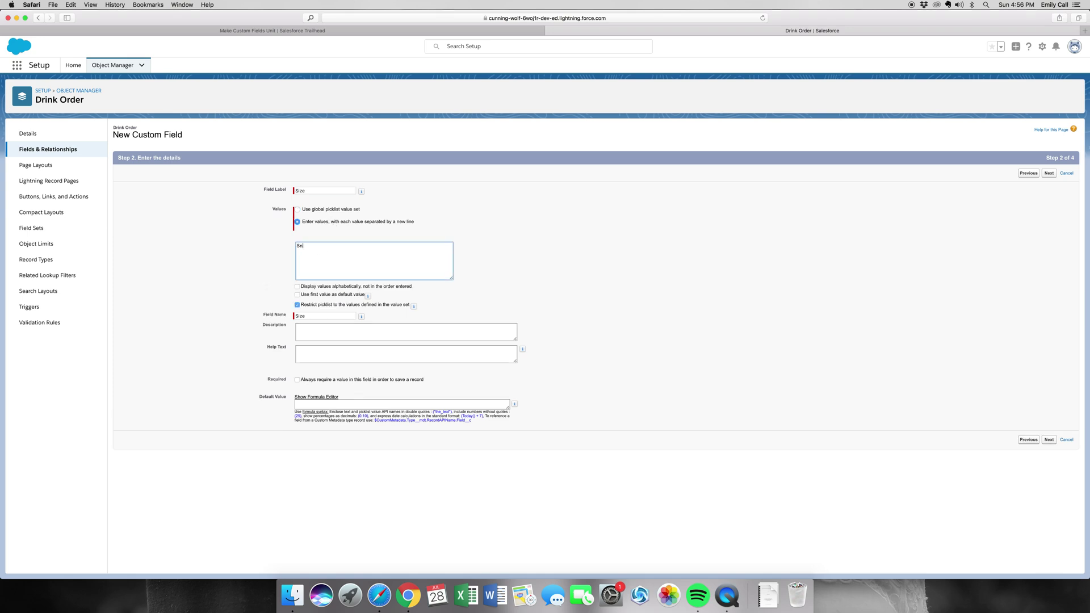
type("mall ")
type("Medi")
type("um")
key("Return")
type("arge")
left_click(298, 381)
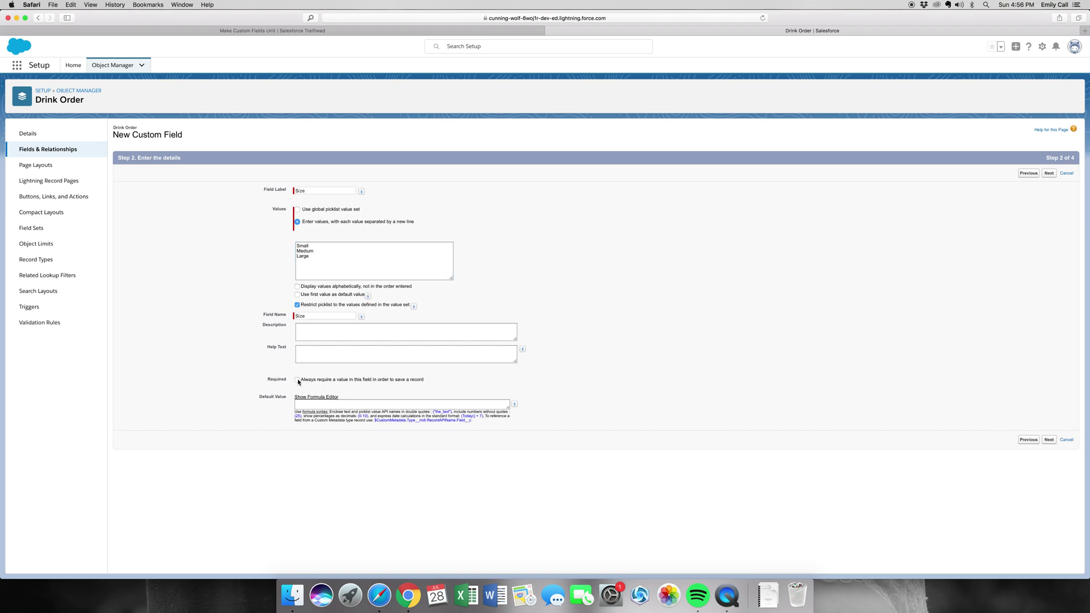
left_click(1049, 441)
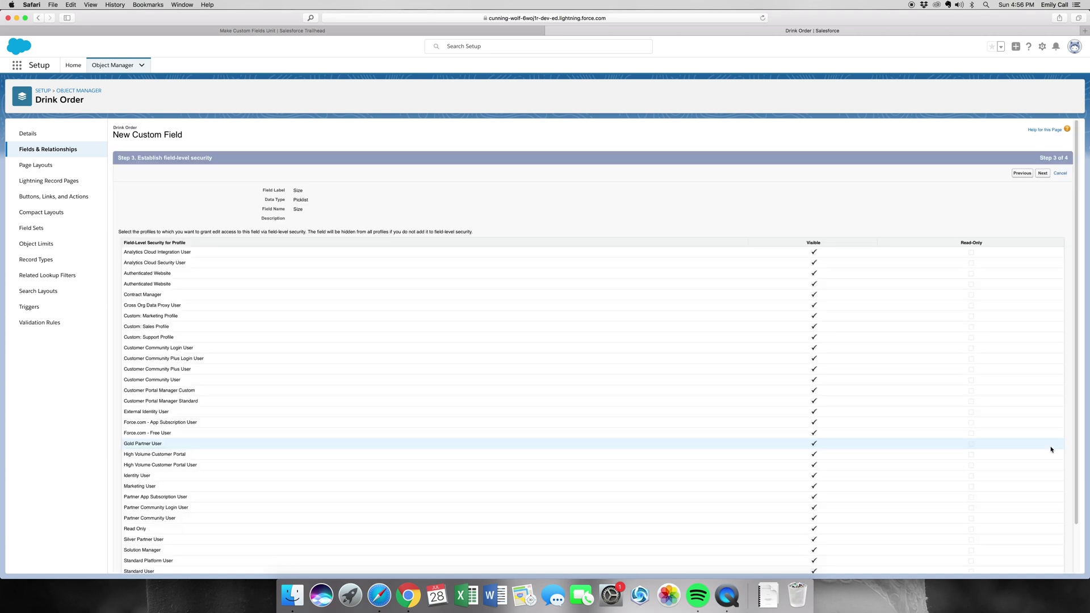
Step: Keep the default page layouts, save Size, and begin another new field
left_click(1043, 173)
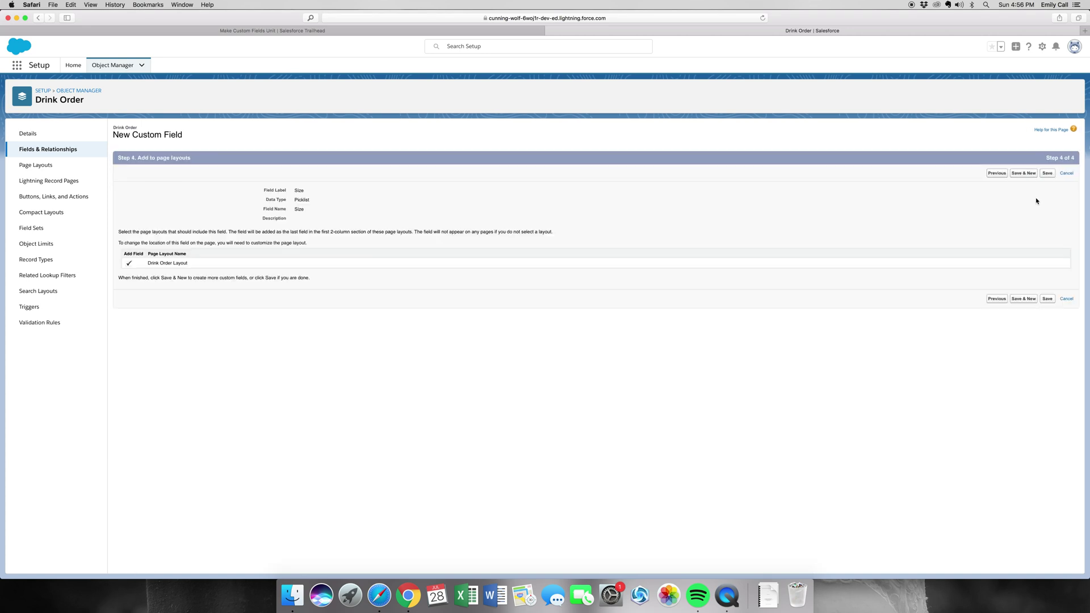
left_click(1019, 174)
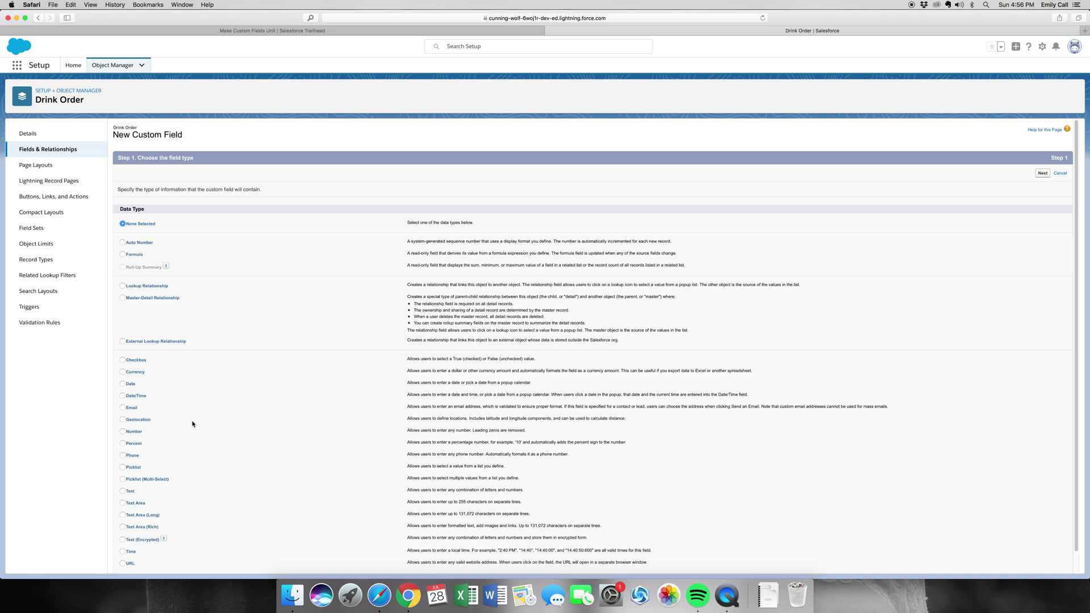
scroll(169, 431, "down", 1)
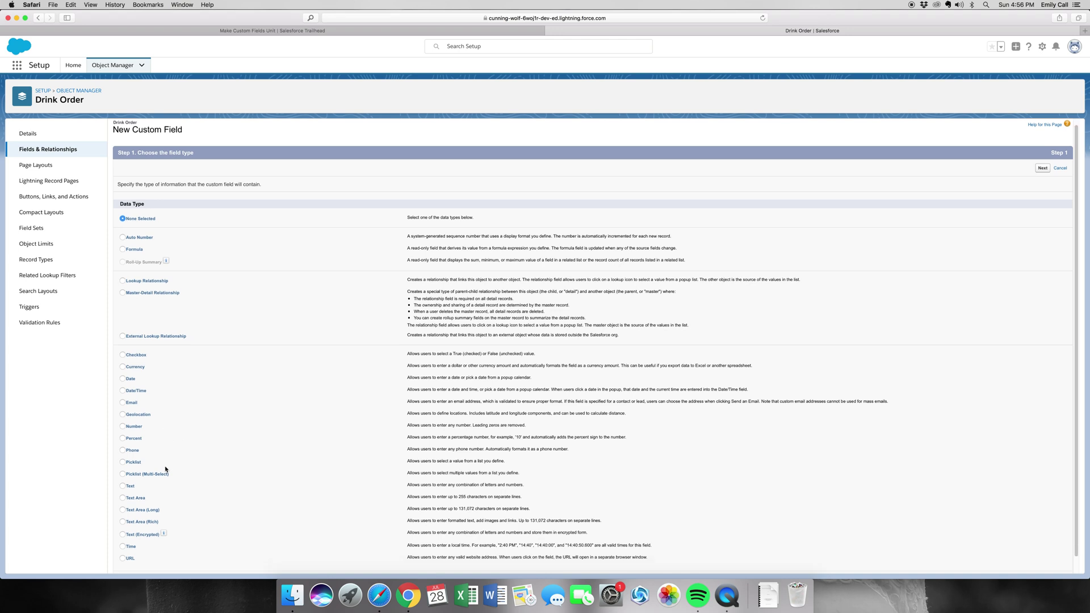
scroll(139, 410, "down", 1)
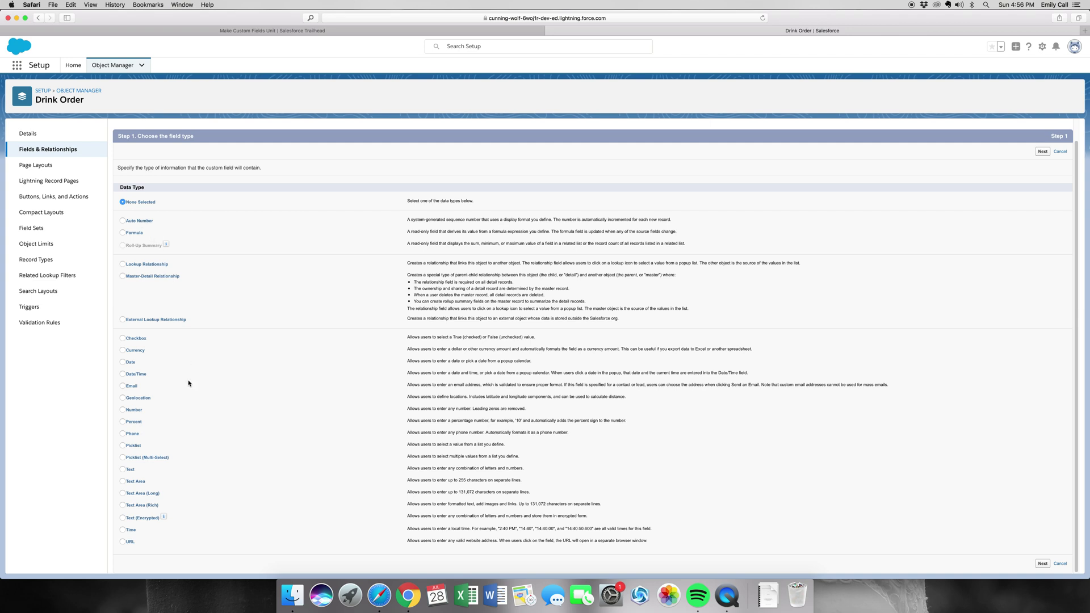
Step: Choose Currency as the new field's data type and continue to its details
left_click(135, 351)
left_click(1042, 153)
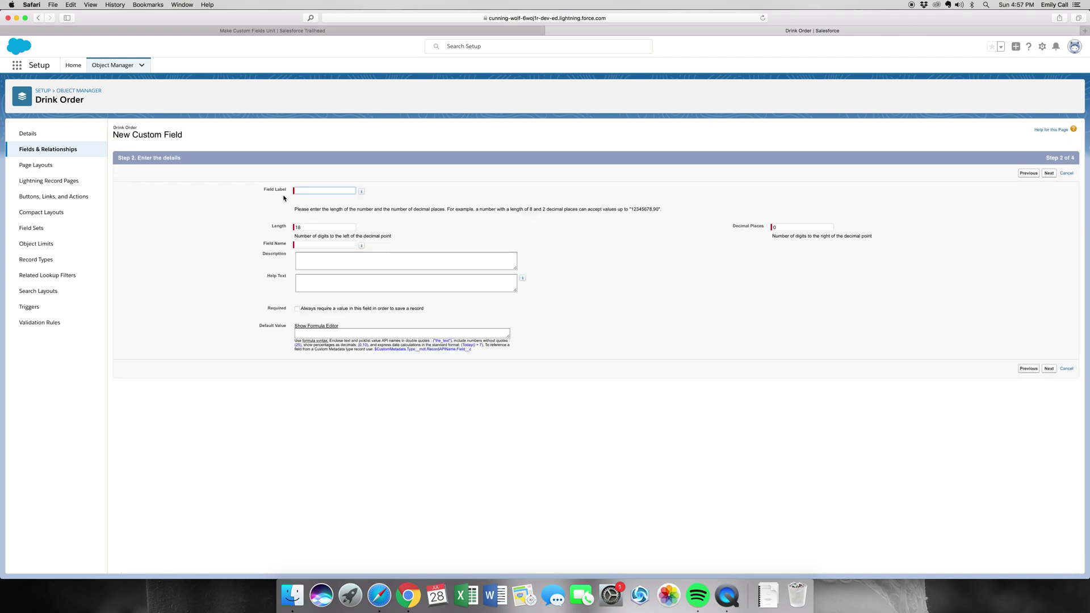
type("Price")
Step: Set up the currency field as required Price, length 10, 2 decimal places
key("Tab")
key("Tab")
key("Tab")
key("Tab")
key("Tab")
key("Tab")
key("Tab")
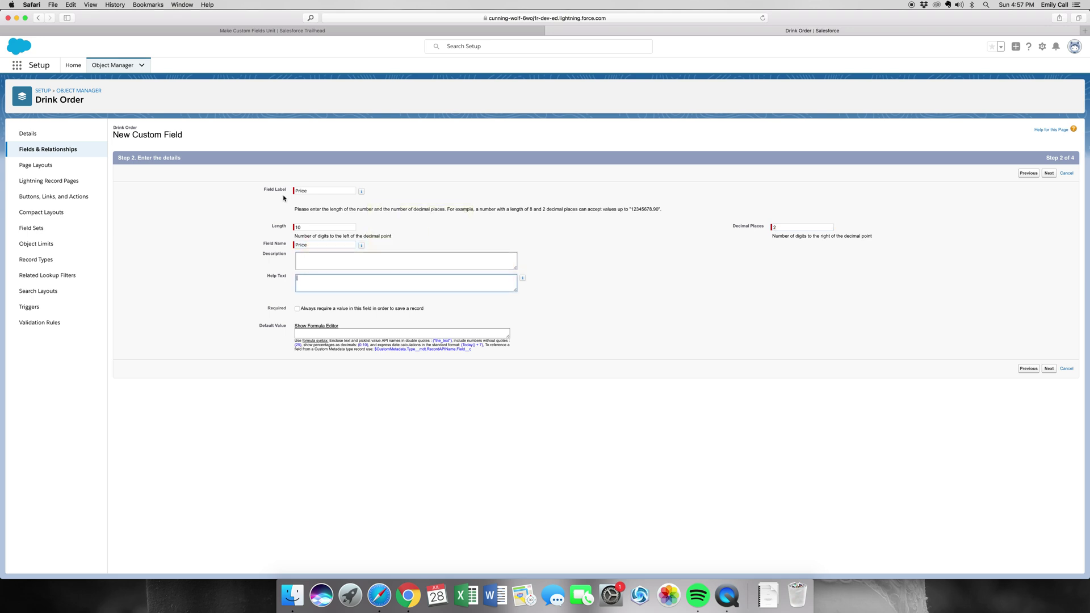
left_click(298, 309)
left_click(1050, 369)
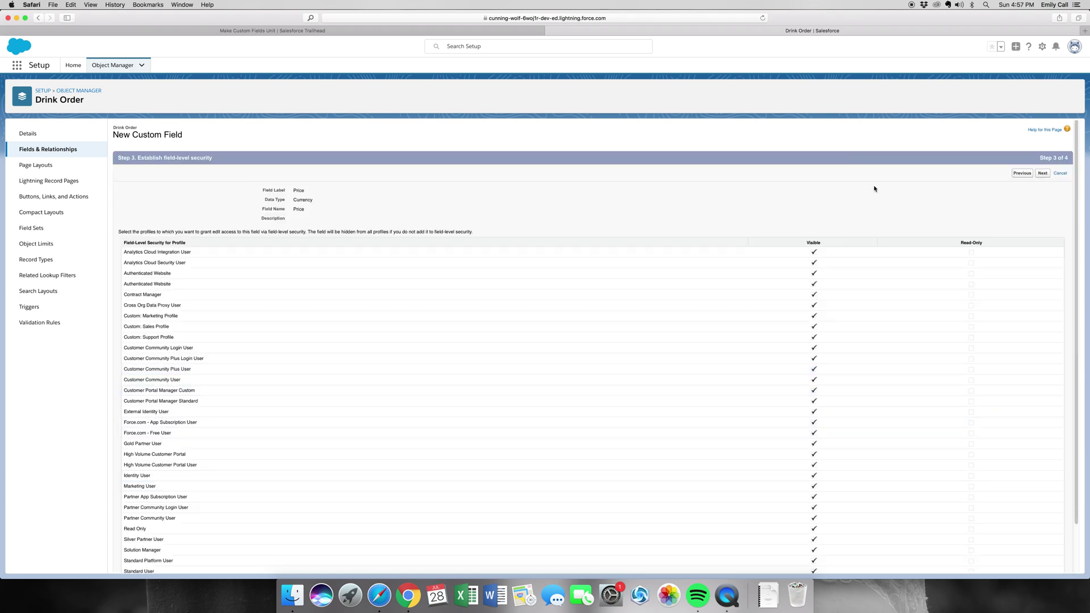
Step: Save the Price field and go back to the Trailhead instructions
left_click(1043, 173)
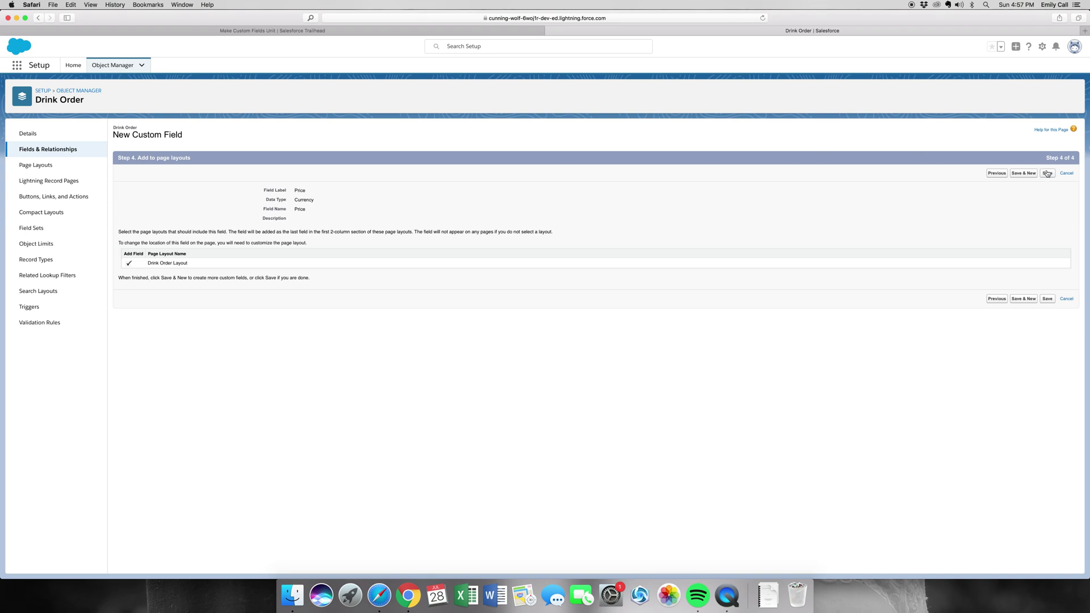
left_click(1046, 173)
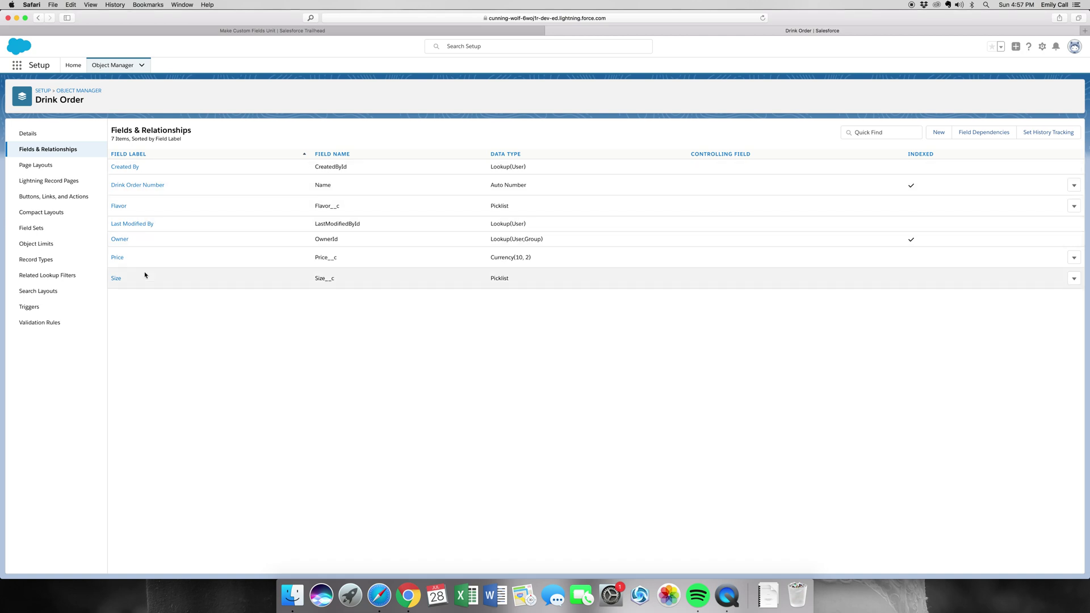
left_click(203, 31)
scroll(476, 410, "down", 3)
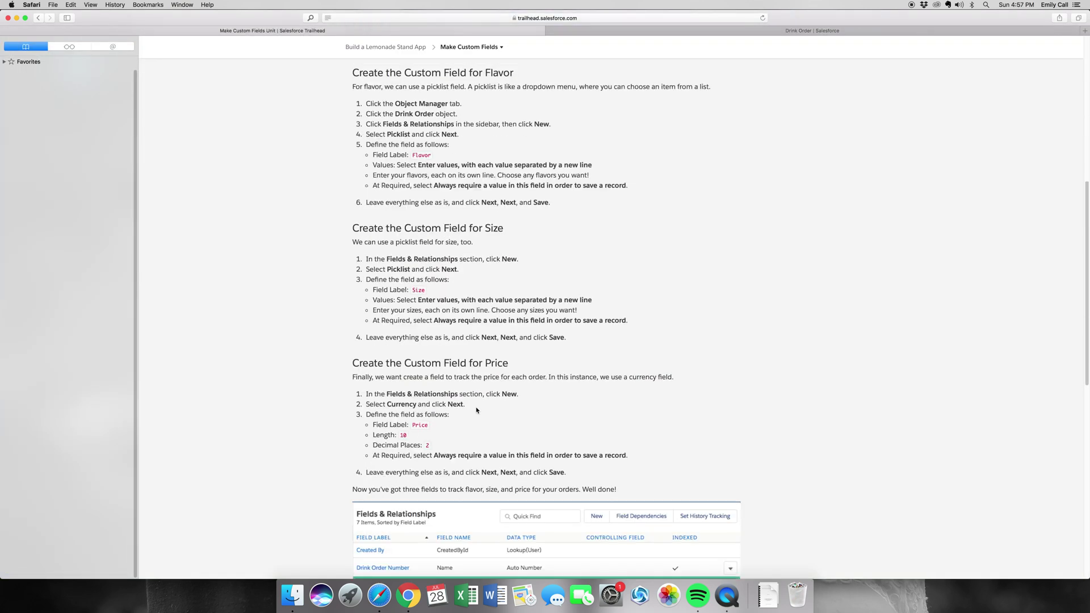
scroll(477, 410, "down", 5)
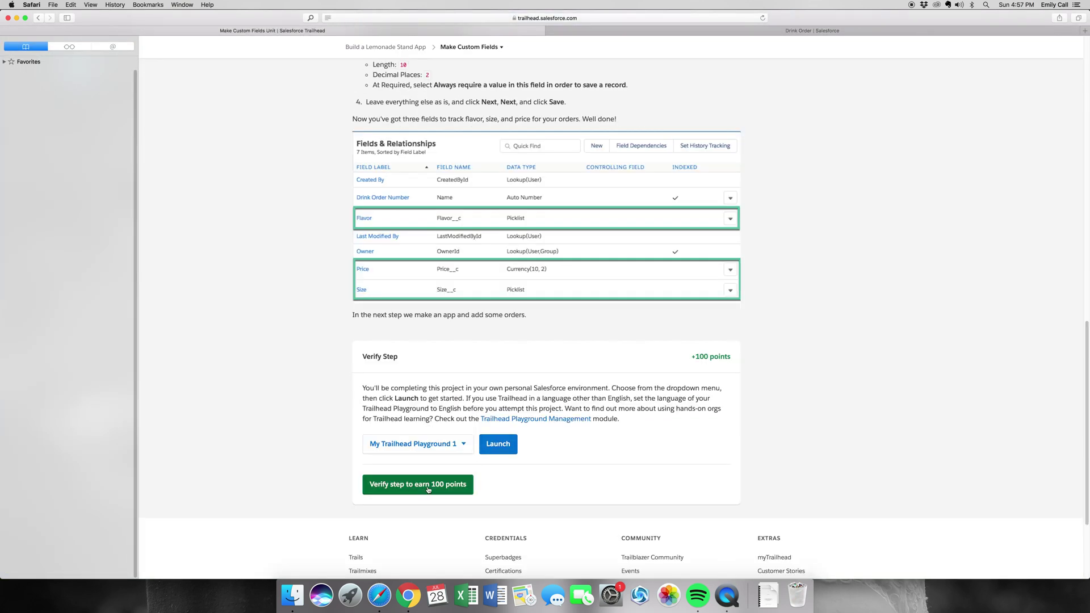
Step: Run Trailhead's 100-point verification for the Make Custom Fields step
left_click(429, 490)
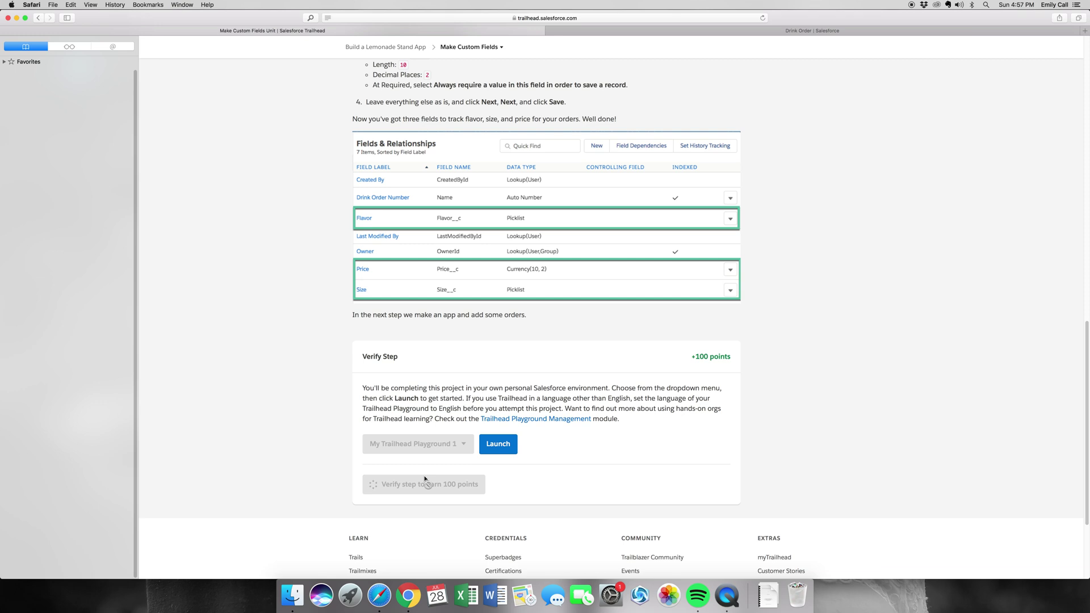